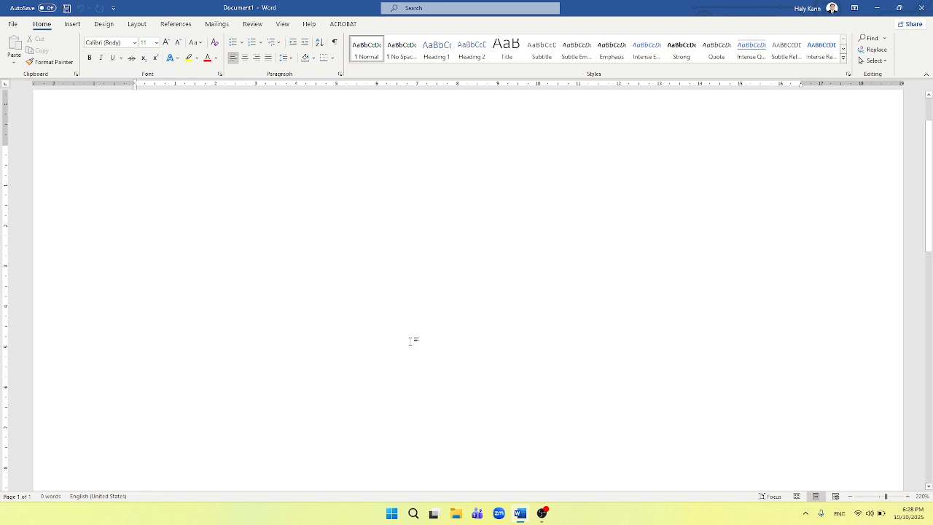
Insert a Simple Text Box from the built-in text box designs into the blank document
left_click(75, 27)
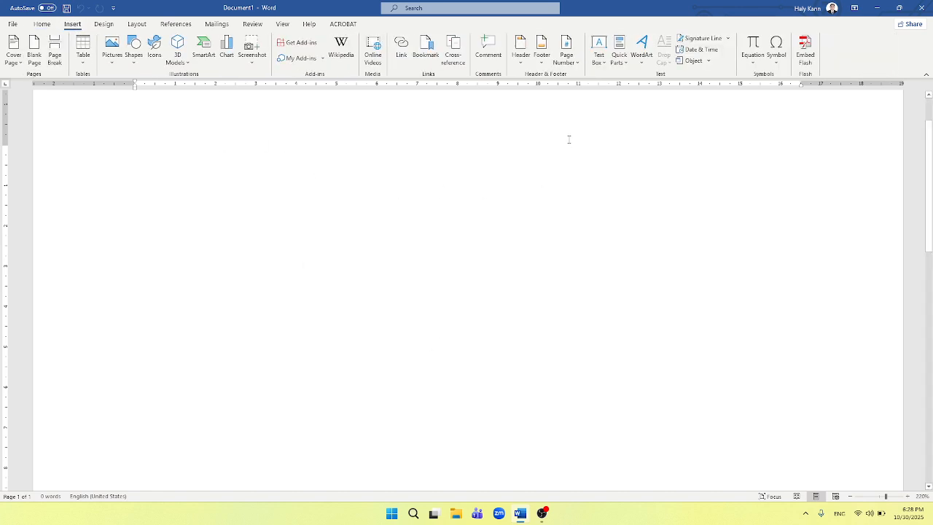
left_click(603, 61)
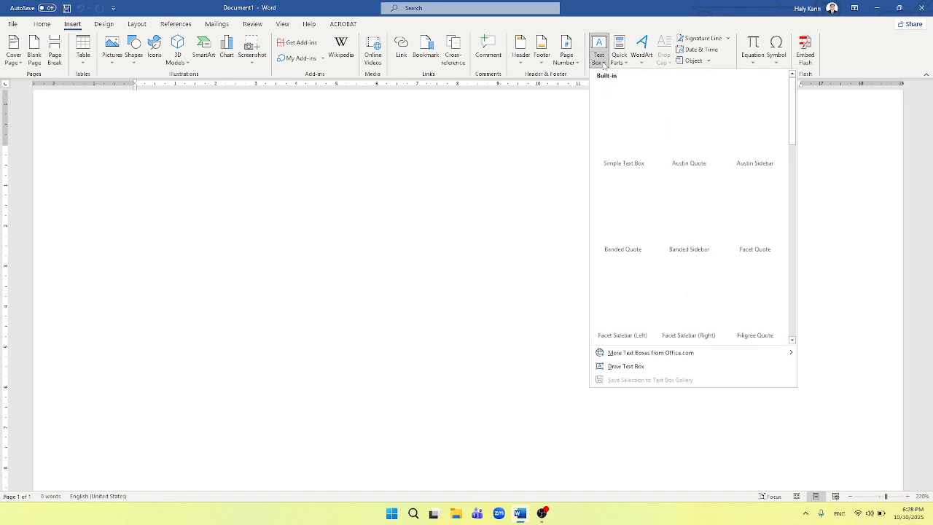
left_click(622, 100)
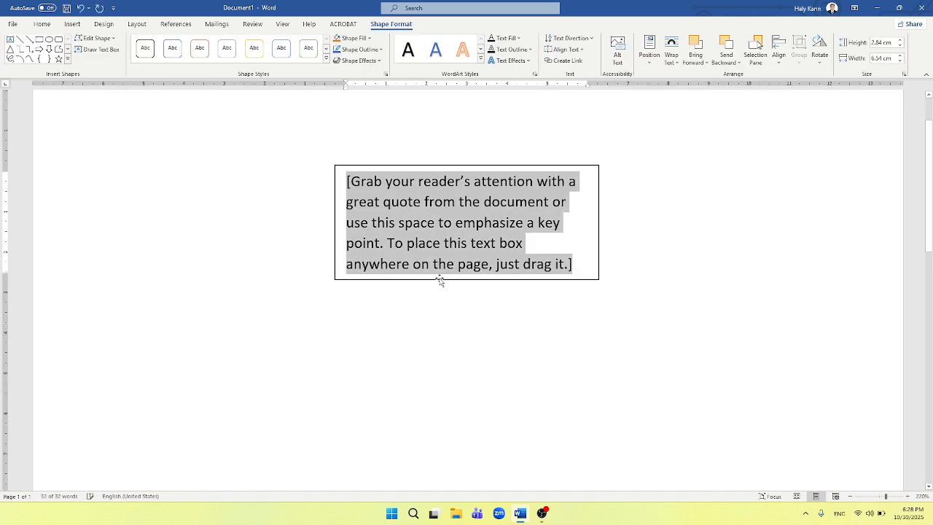
Replace the text box's placeholder text with the Khmer letter ក in the Khmer OS Battambang font
left_click(43, 25)
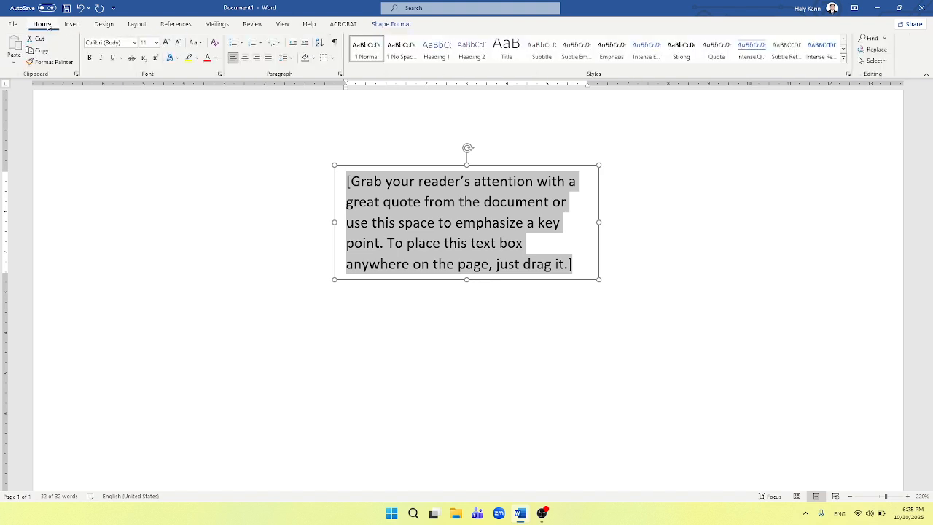
left_click(135, 44)
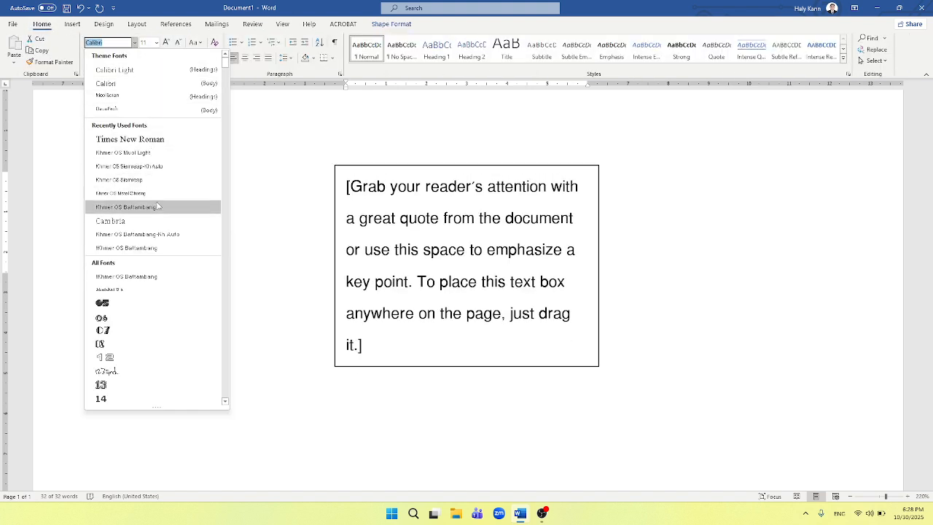
key("Escape")
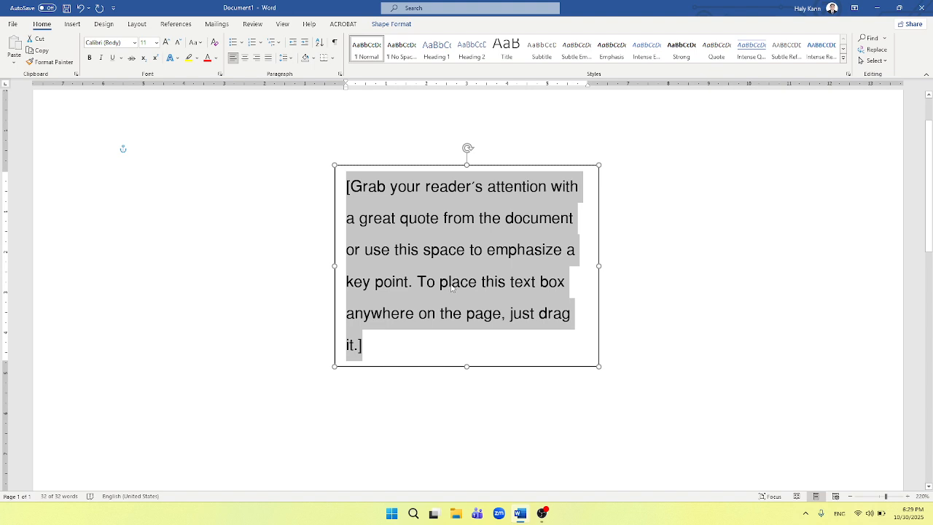
type("ក")
key("shift+Left")
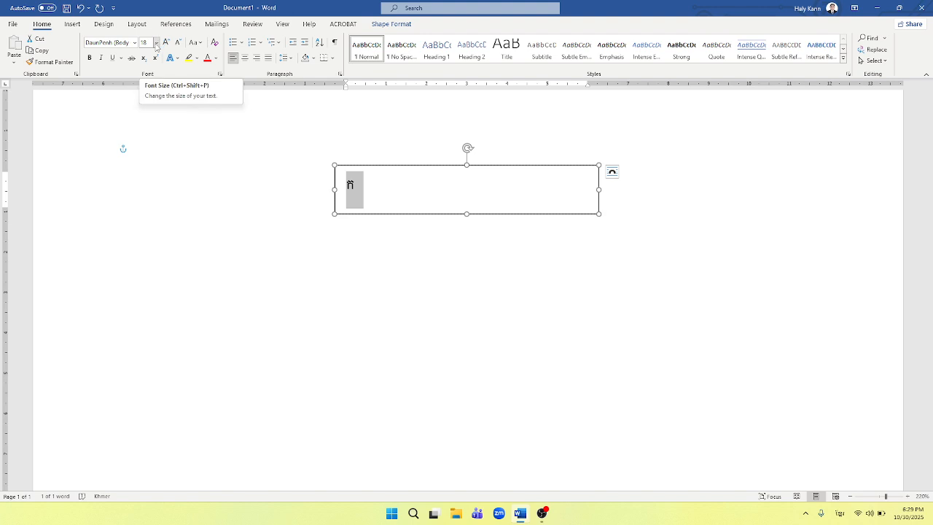
left_click(134, 43)
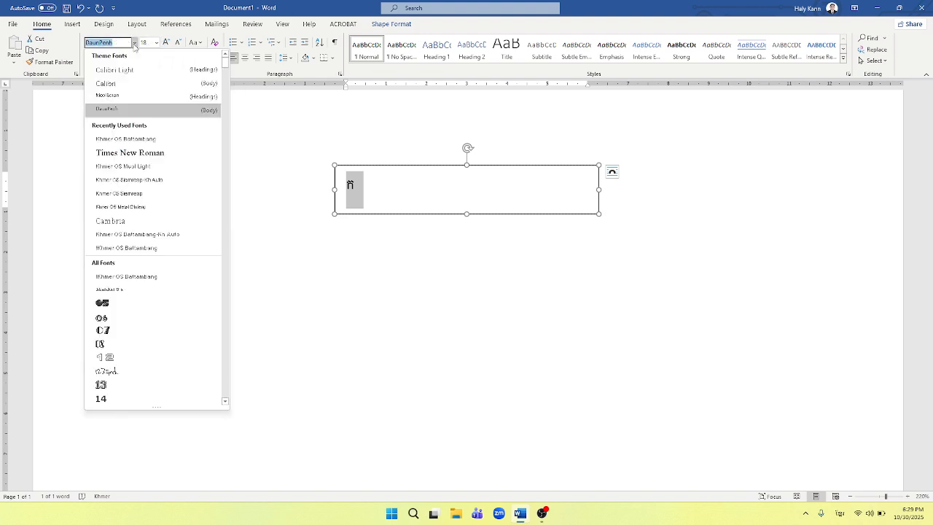
left_click(125, 138)
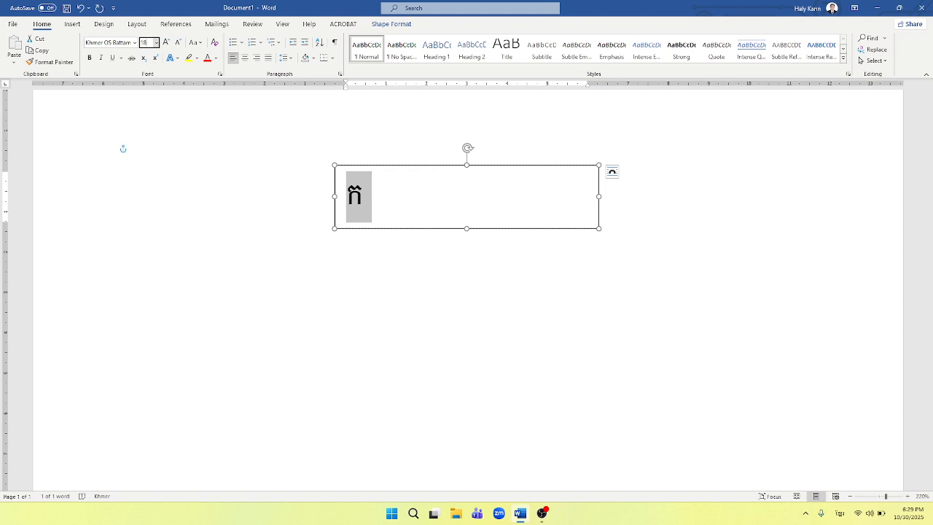
Try a font size of 150 for the letter, and enlarge it to 250
key("BackSpace")
key("alt+shift")
type("50")
key("Return")
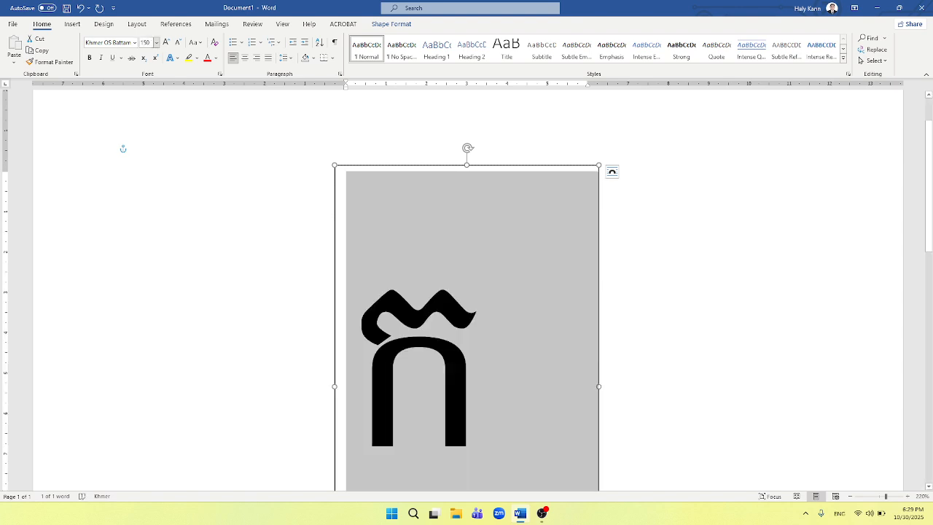
left_click(145, 42)
left_click(144, 44)
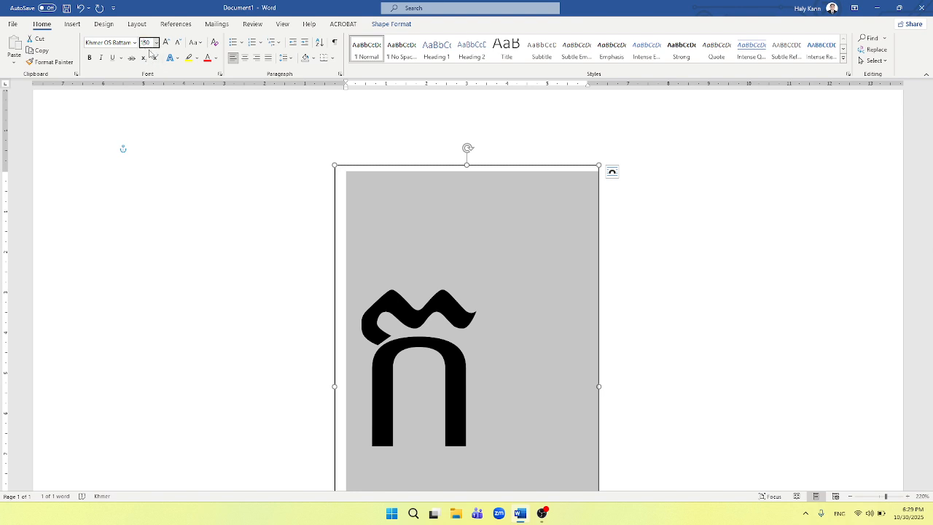
key("BackSpace")
type("2")
key("Return")
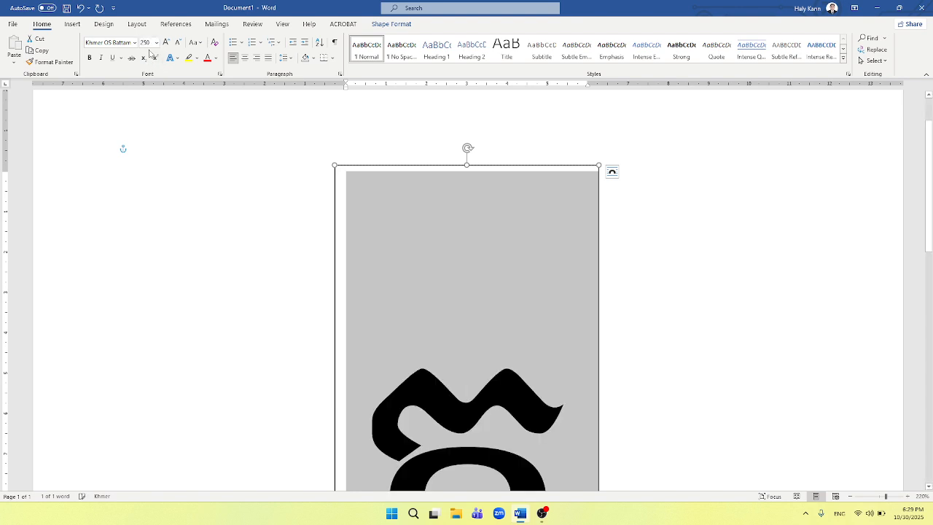
scroll(599, 246, "down", 4)
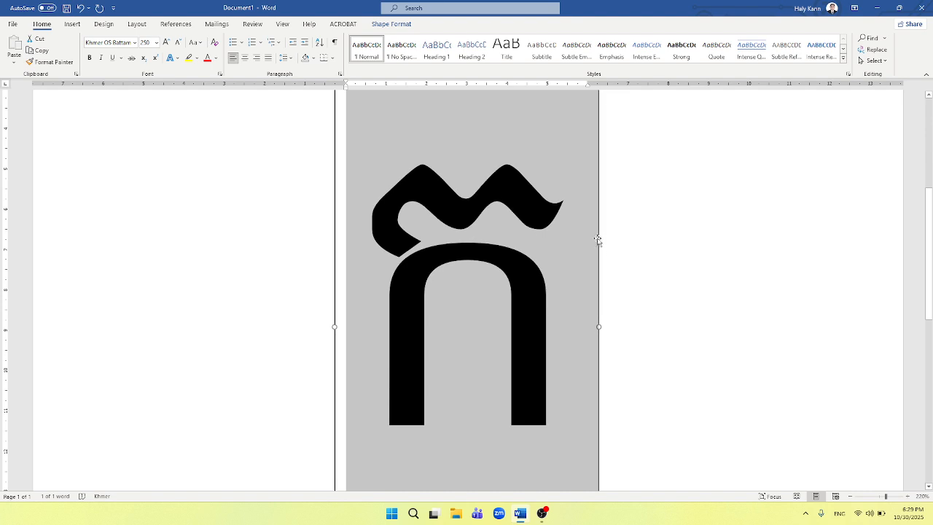
Try to center the letter horizontally within the text box
left_click(599, 246)
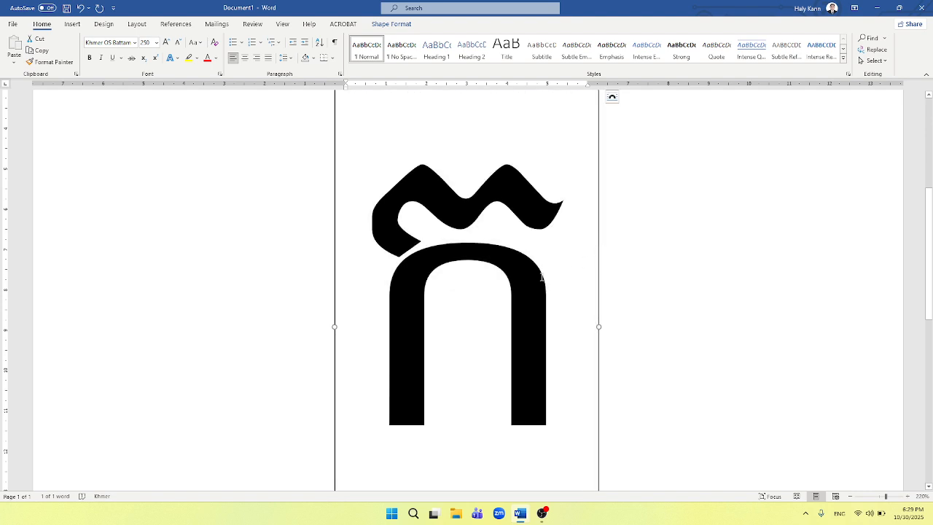
left_click(245, 58)
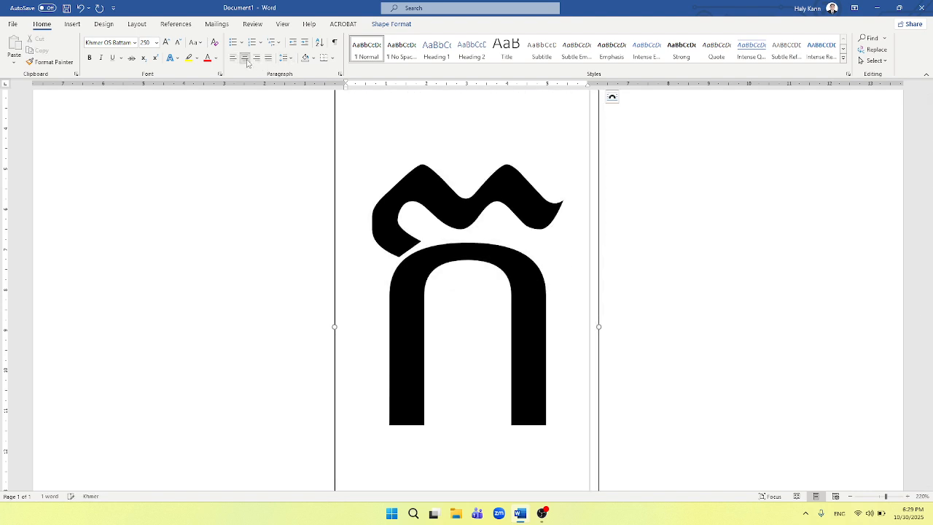
left_click_drag(511, 256, 382, 237)
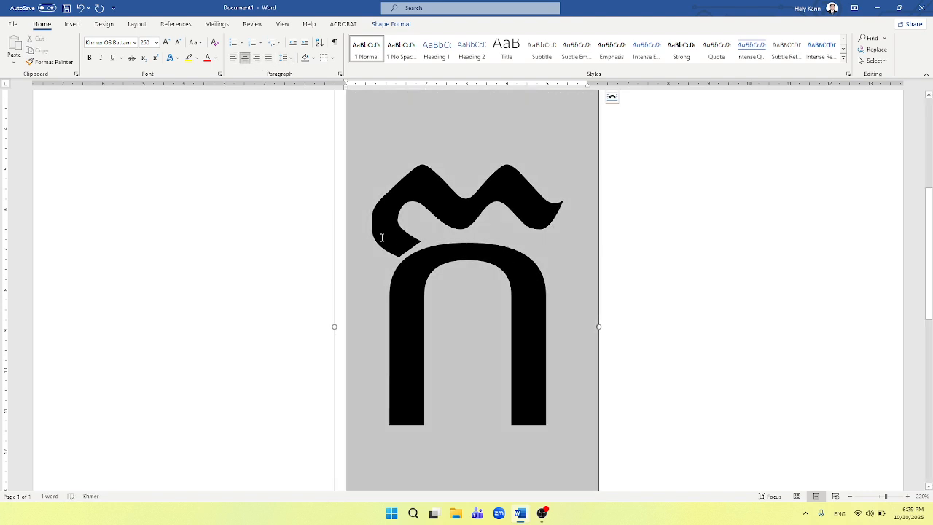
left_click(246, 60)
left_click(633, 245)
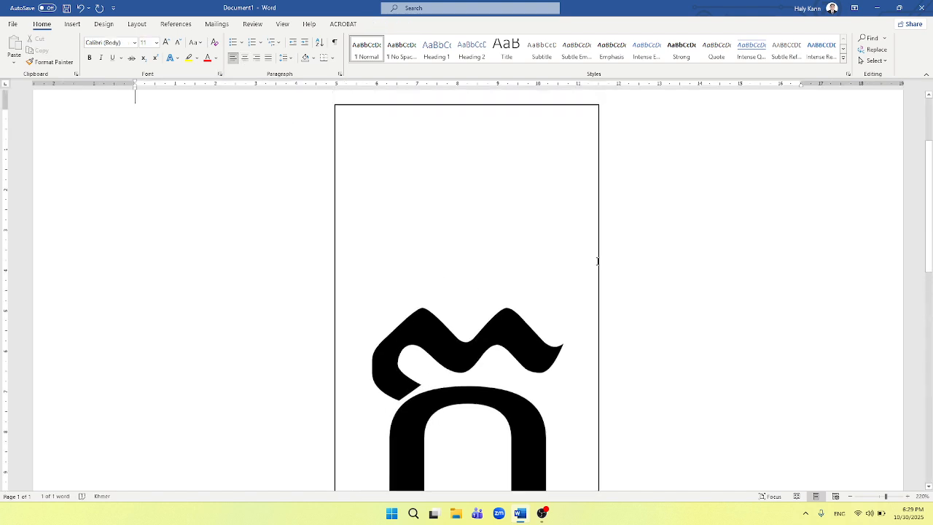
Set the text box to No Fill and No Outline
scroll(512, 263, "down", 2)
scroll(512, 263, "down", 3)
scroll(525, 256, "up", 2)
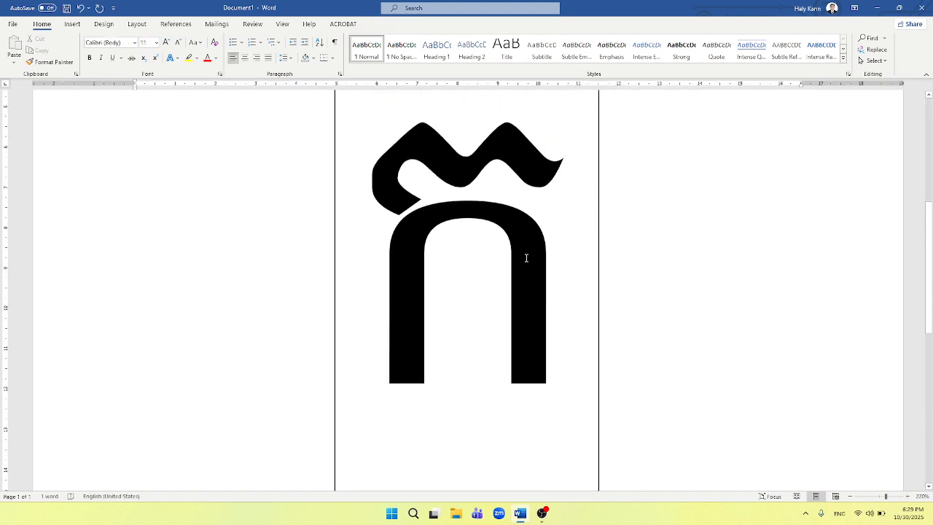
left_click(598, 271)
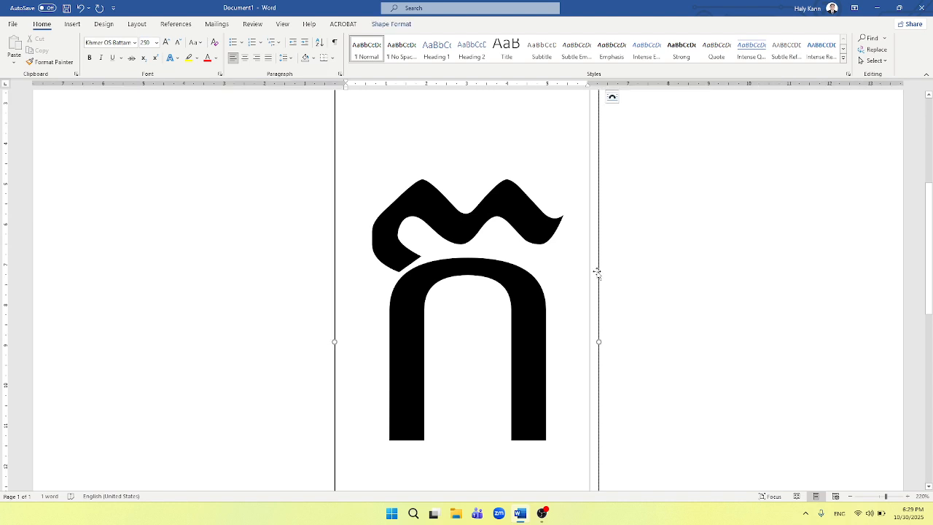
left_click(597, 272)
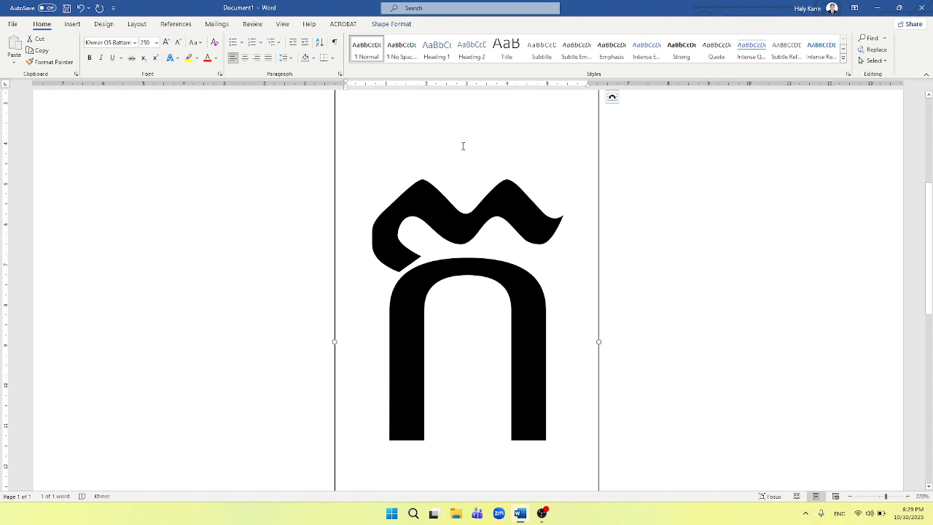
left_click(391, 23)
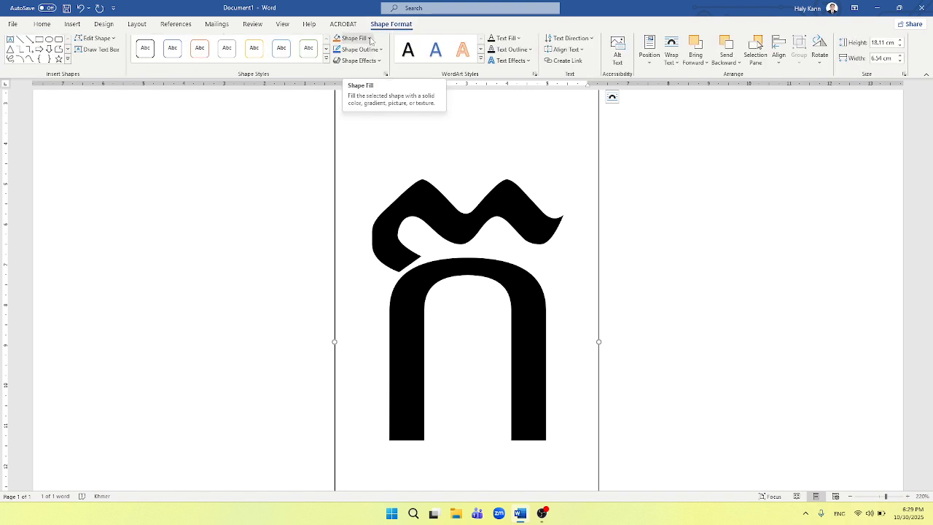
left_click(370, 39)
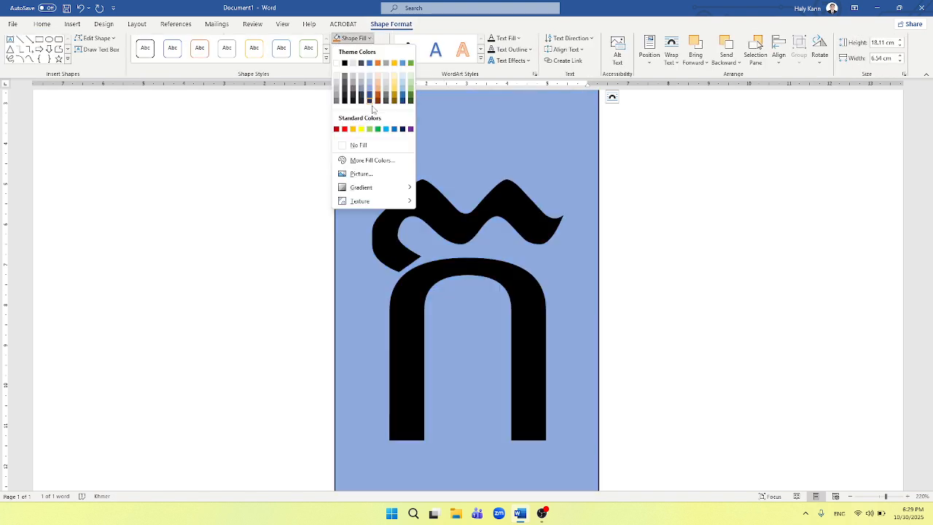
left_click(366, 147)
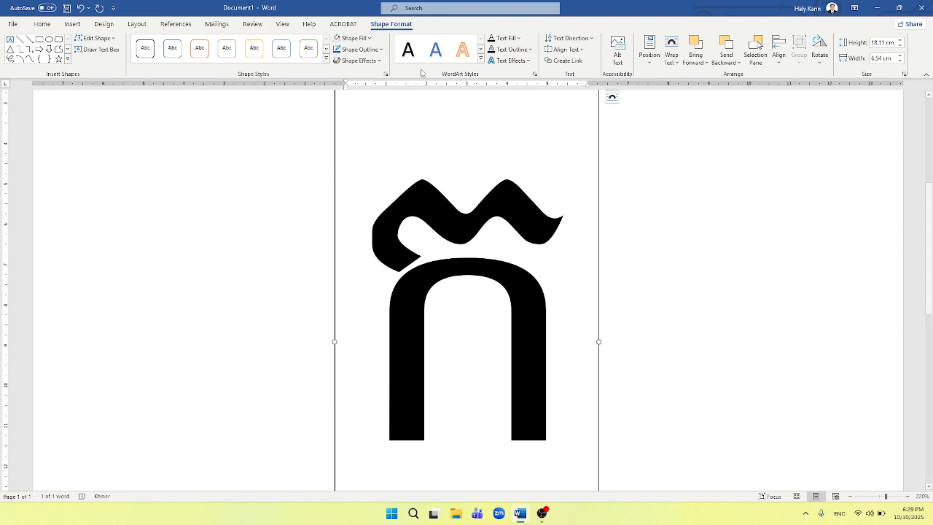
left_click(383, 53)
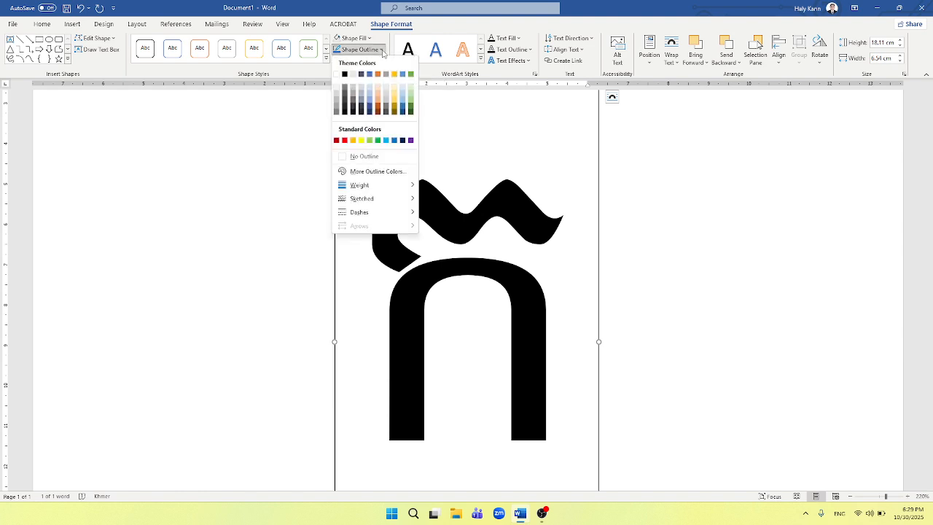
left_click(389, 158)
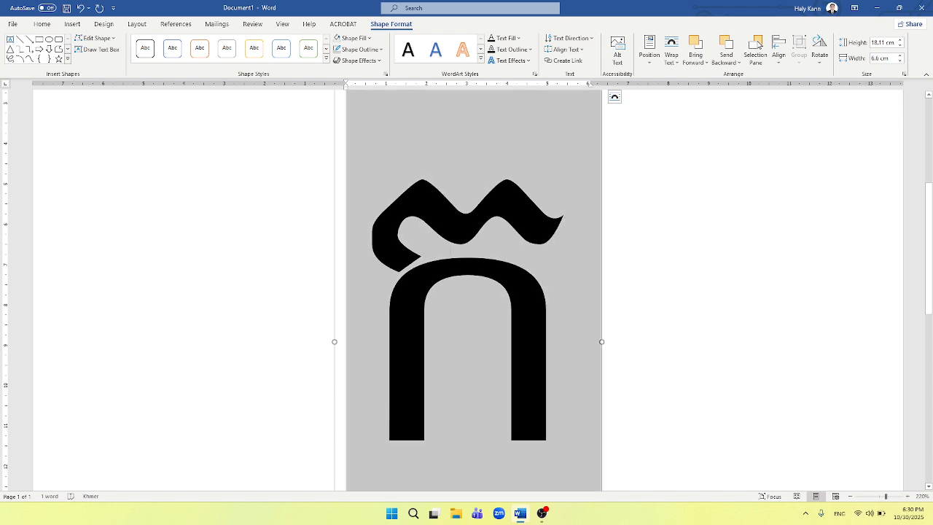
Remove the letter's text fill and give it a standard green text outline
left_click_drag(561, 248, 425, 255)
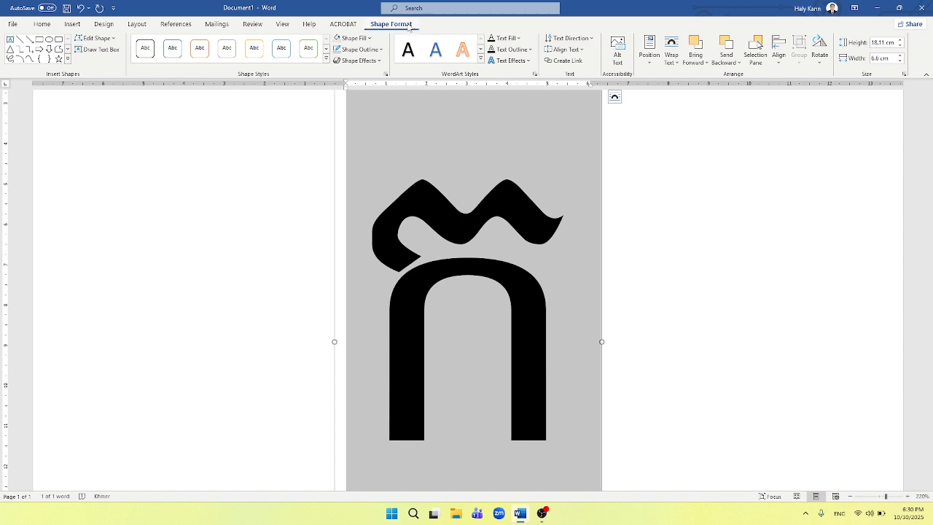
left_click(518, 38)
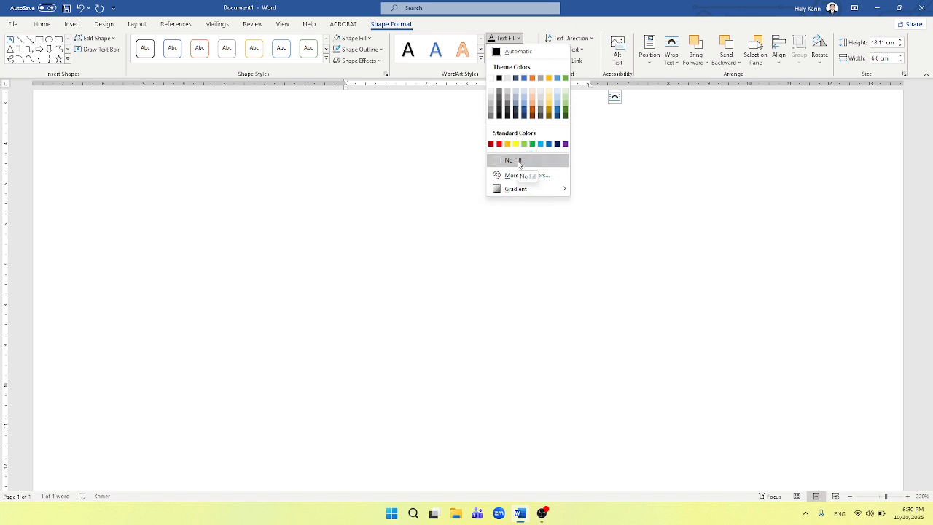
left_click(515, 161)
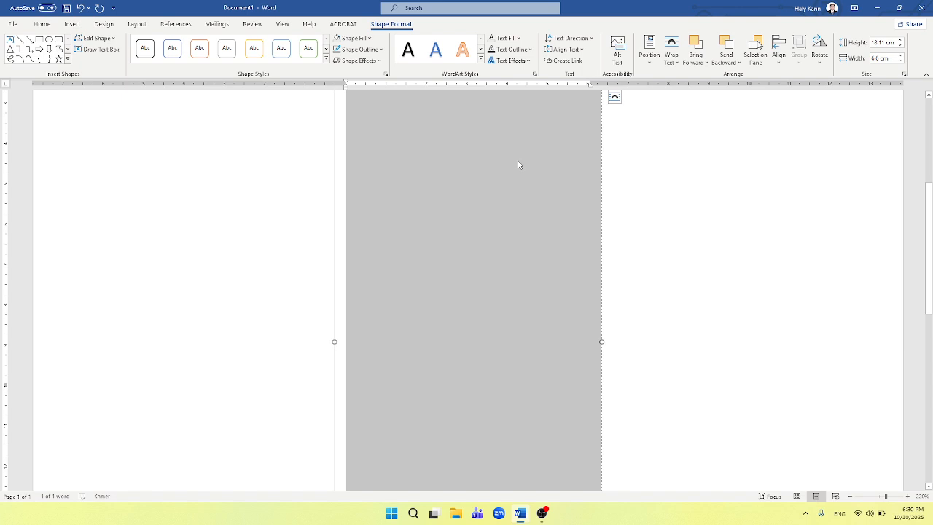
left_click(531, 50)
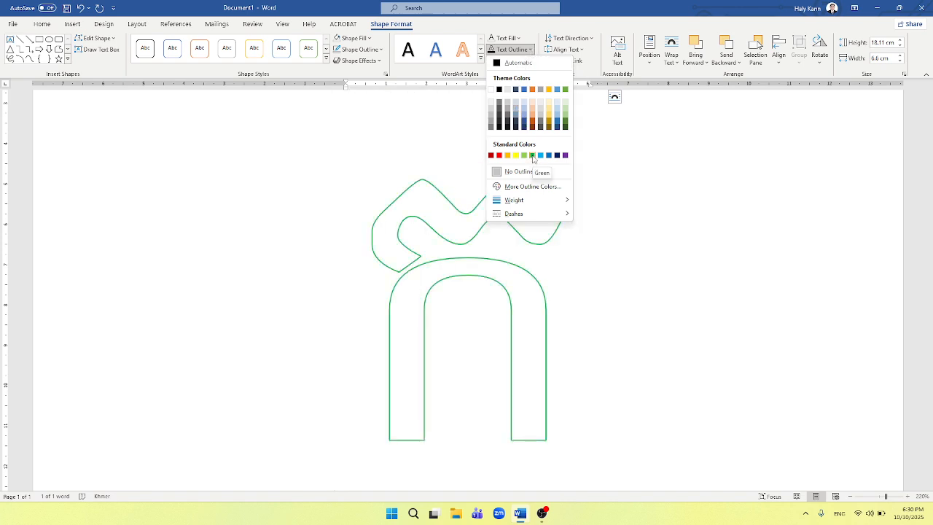
left_click(532, 155)
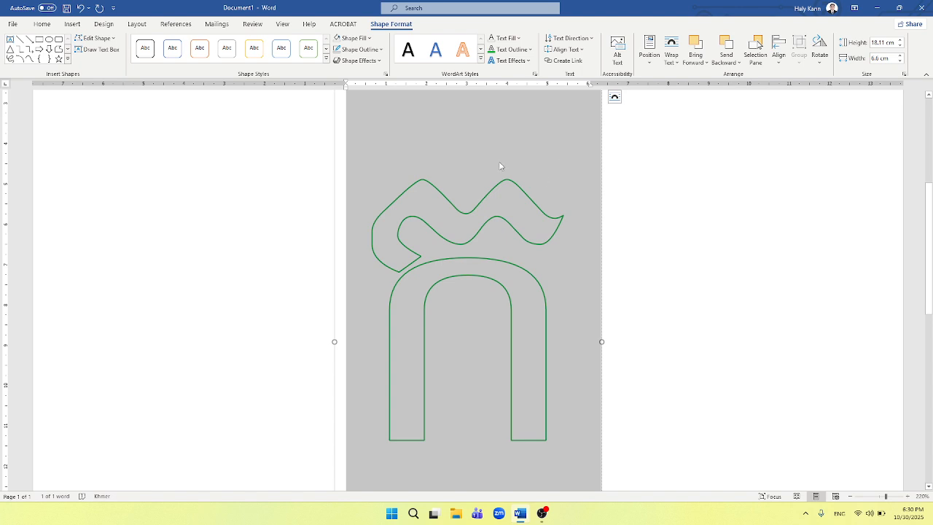
Set the letter's text outline weight to ½ pt and deselect the text box
left_click(530, 50)
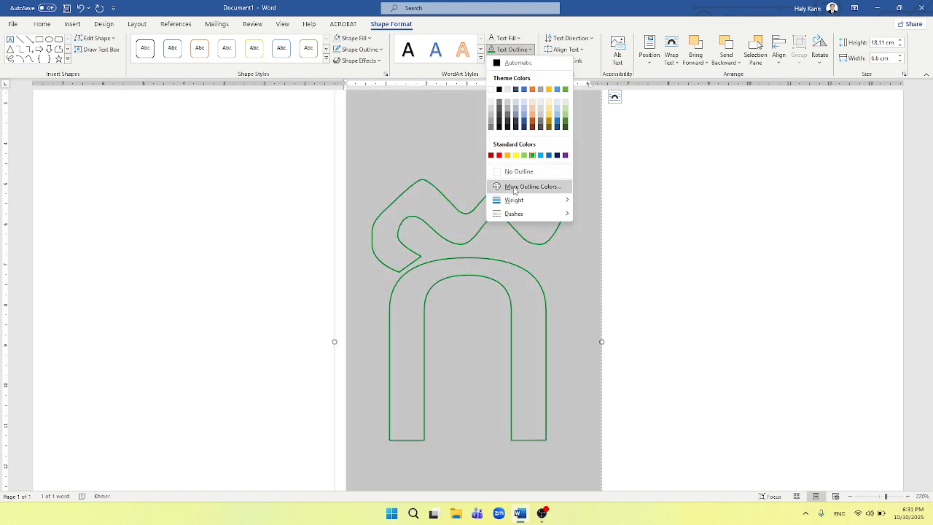
mouse_move(539, 200)
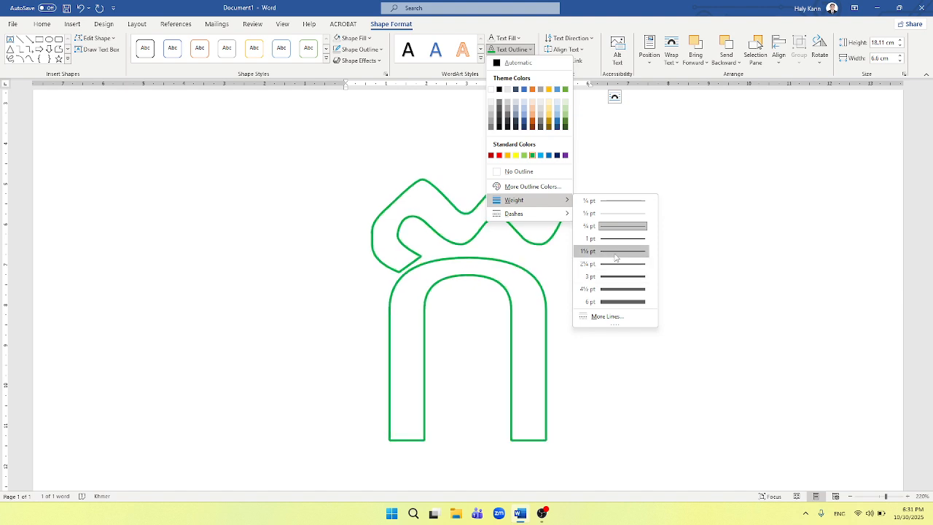
left_click(603, 213)
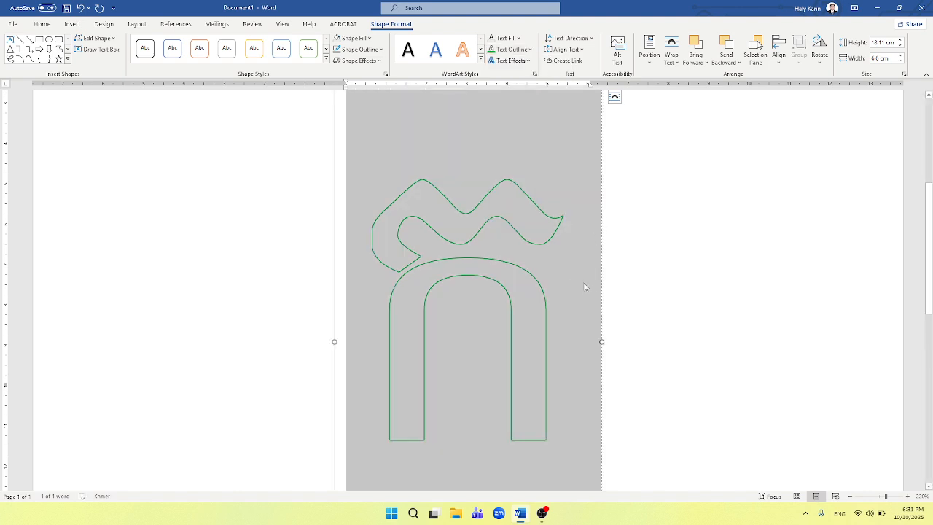
left_click(639, 298)
Overwrite the outlined letter with the next Khmer letters, first ខ and after it គ
scroll(562, 271, "down", 5)
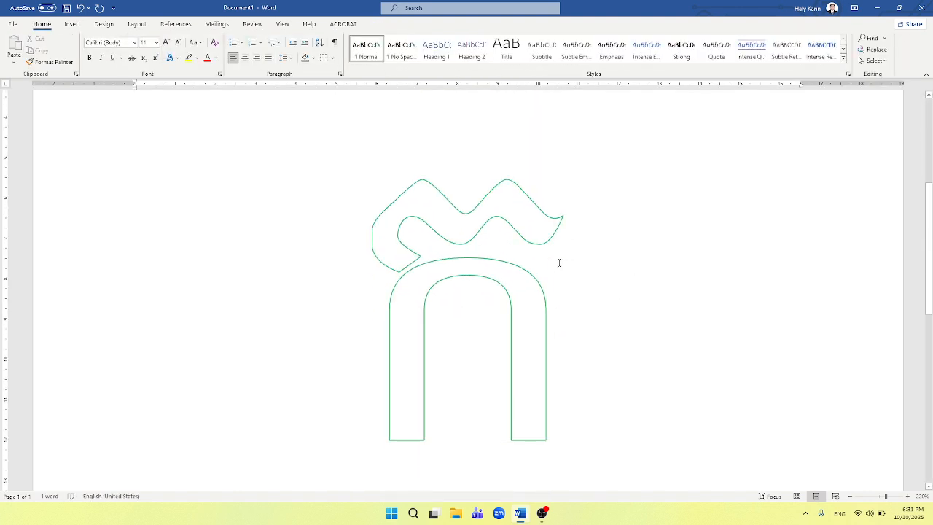
double_click(534, 259)
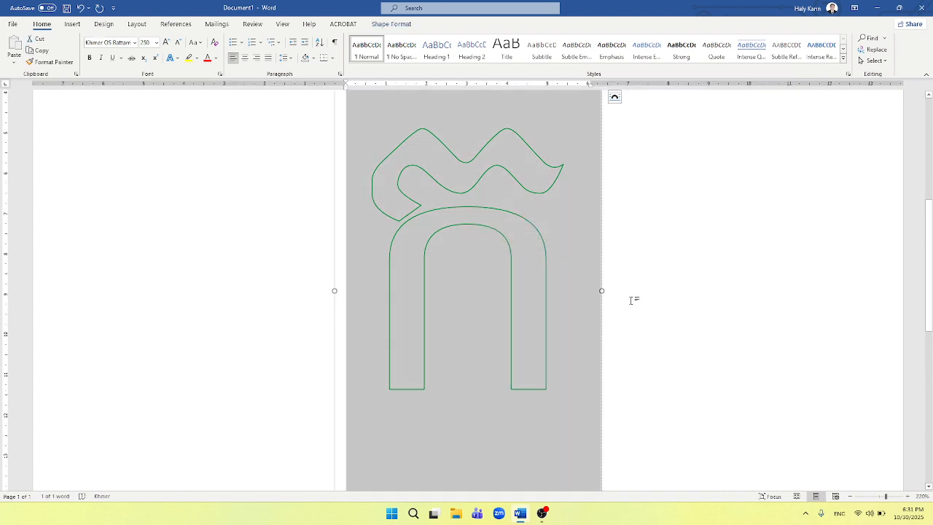
type("ឧ")
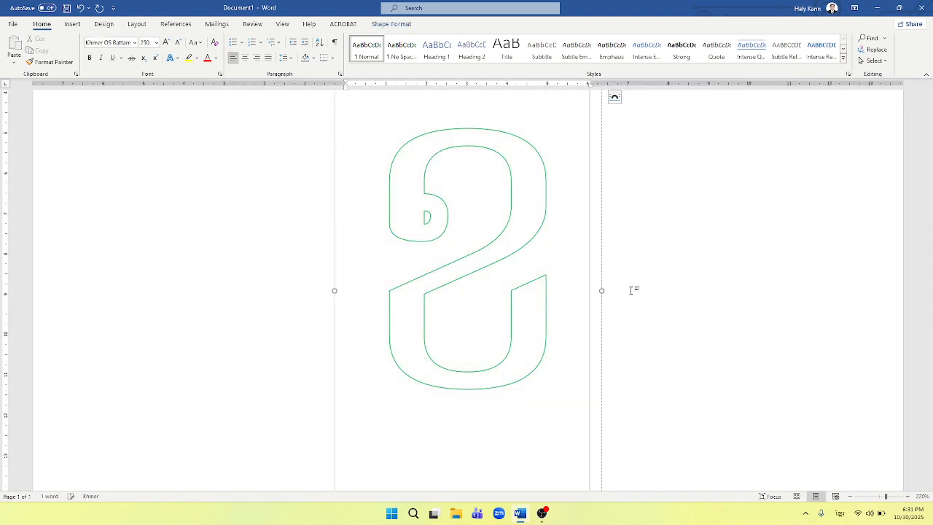
double_click(452, 255)
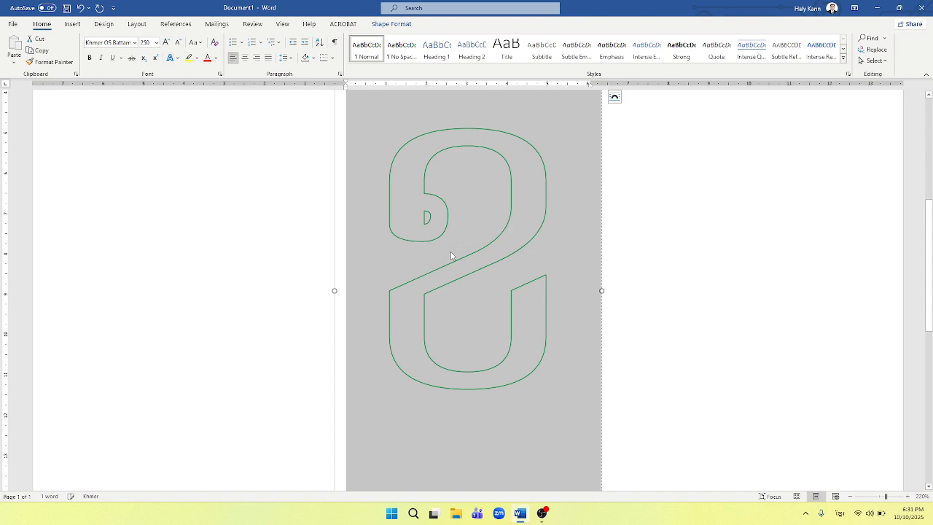
type("ឥ")
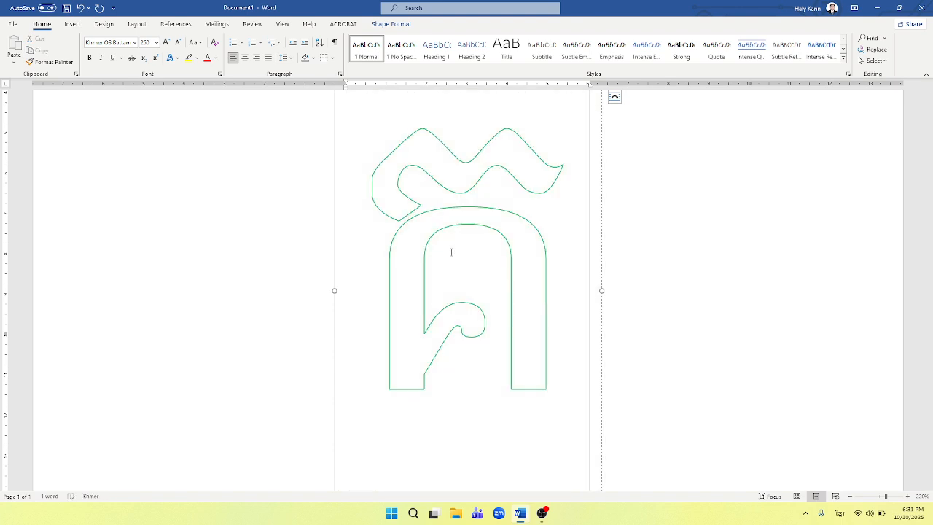